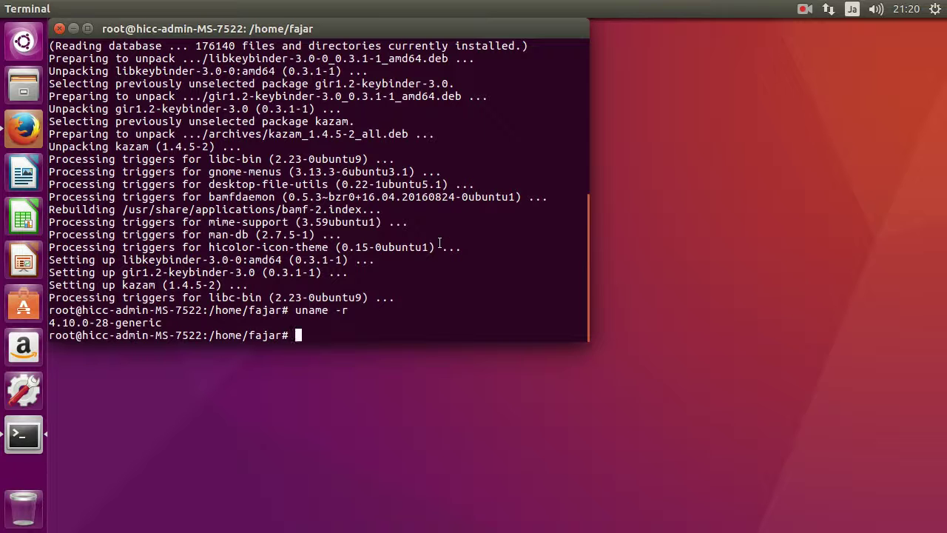
Run uname -r at the root prompt to confirm the kernel is 4.10.0-28-generic.
type("uname -r")
key("Return")
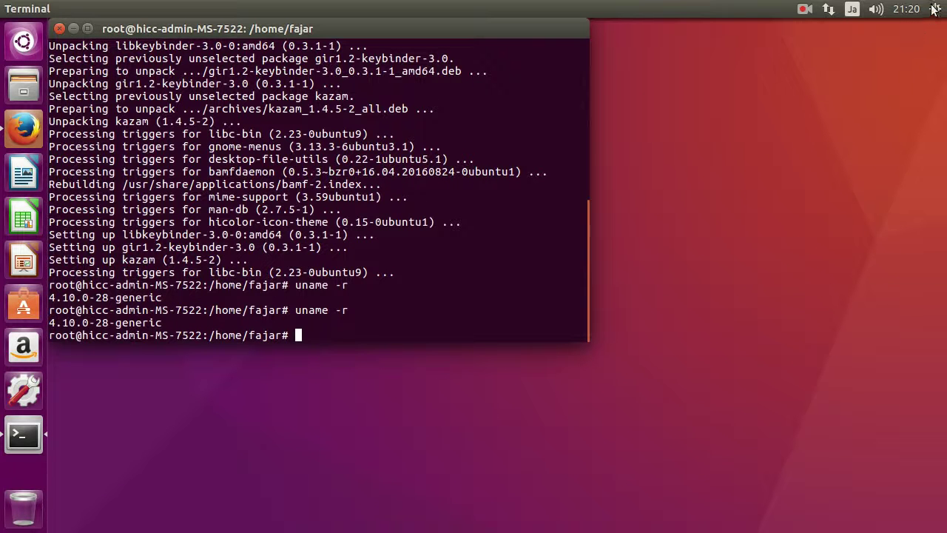
In Software & Updates' Additional Drivers, select NVIDIA binary driver 340.104 (nvidia-340) for the GeForce GTS 250.
left_click(25, 43)
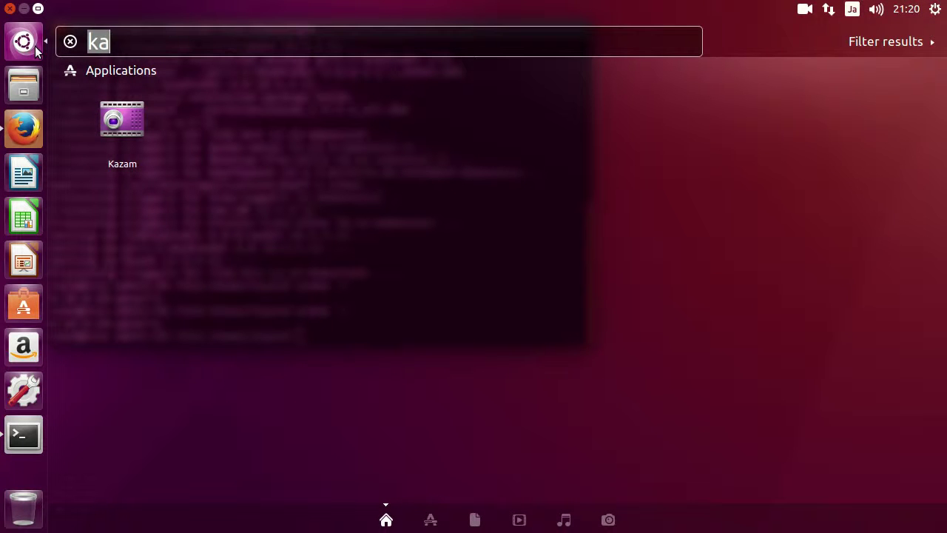
type("soft")
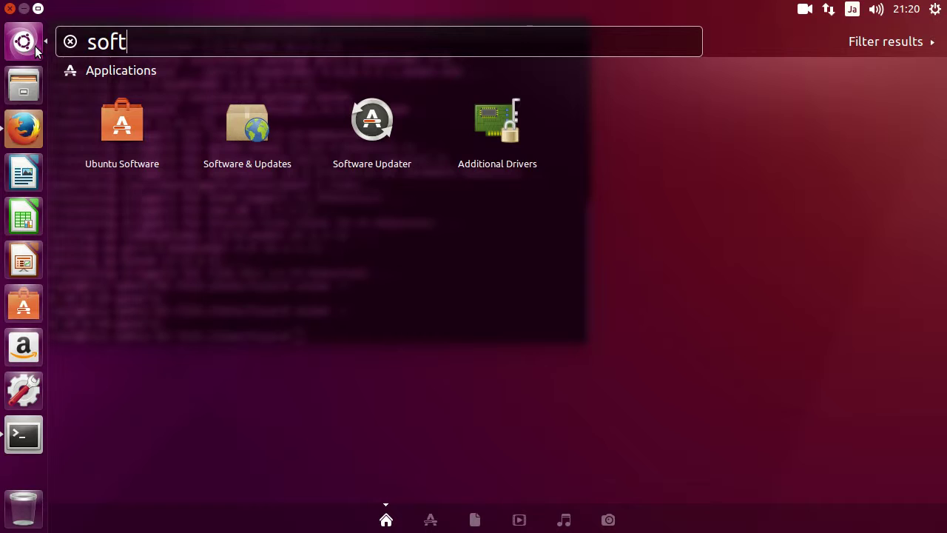
left_click(268, 103)
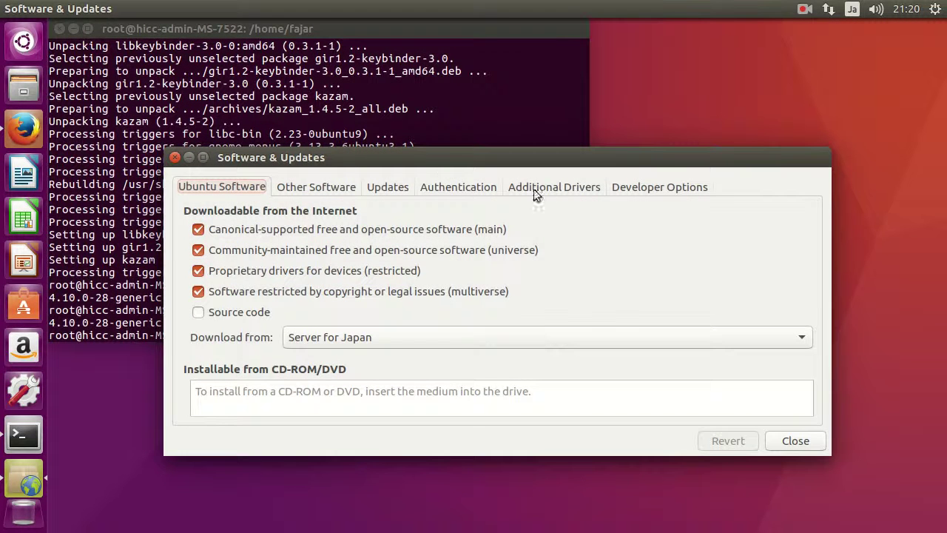
left_click(544, 189)
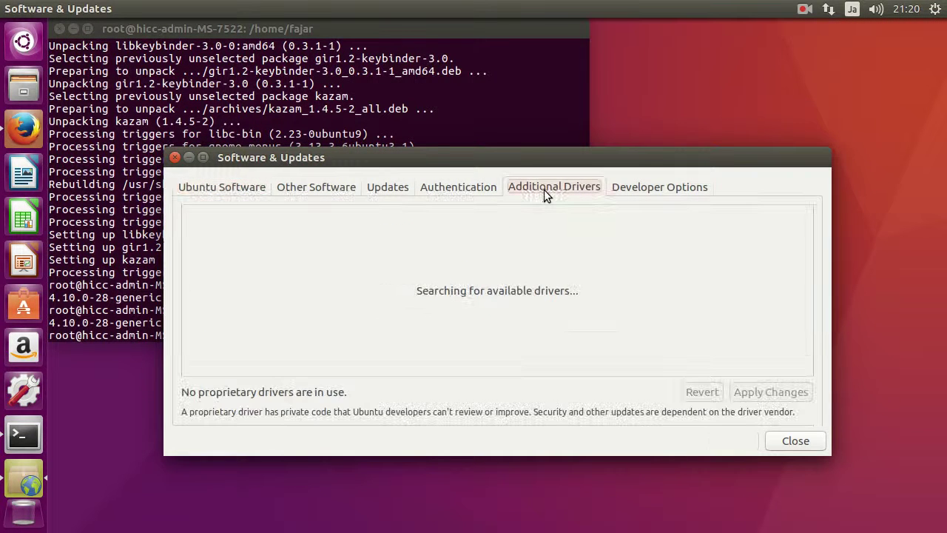
left_click(805, 9)
left_click(815, 41)
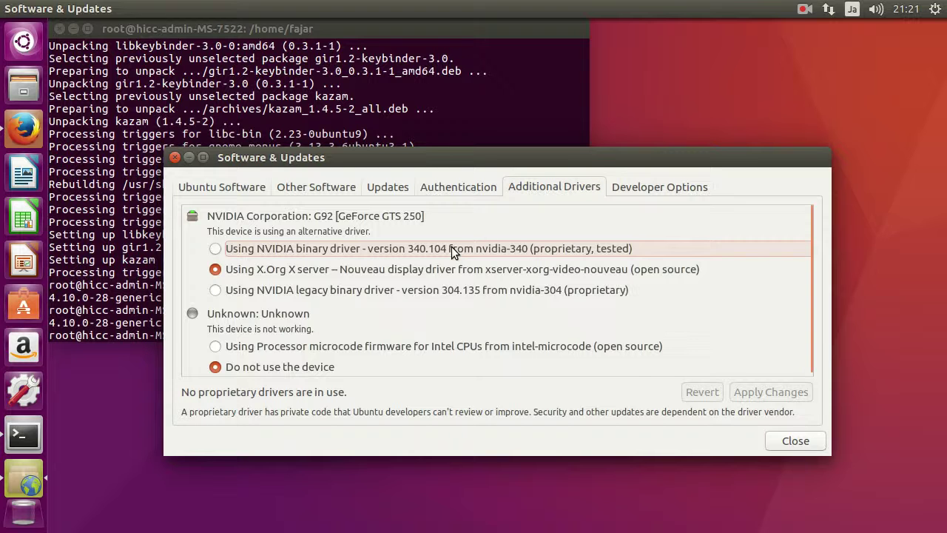
left_click(213, 249)
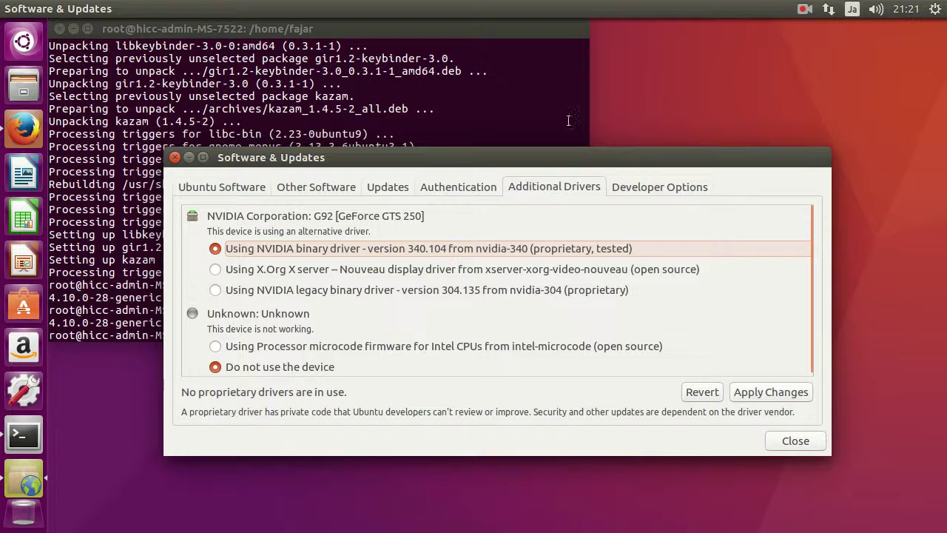
Apply the nvidia-340 driver change with the account password, then close Software & Updates for a fresh Terminal.
left_click(804, 9)
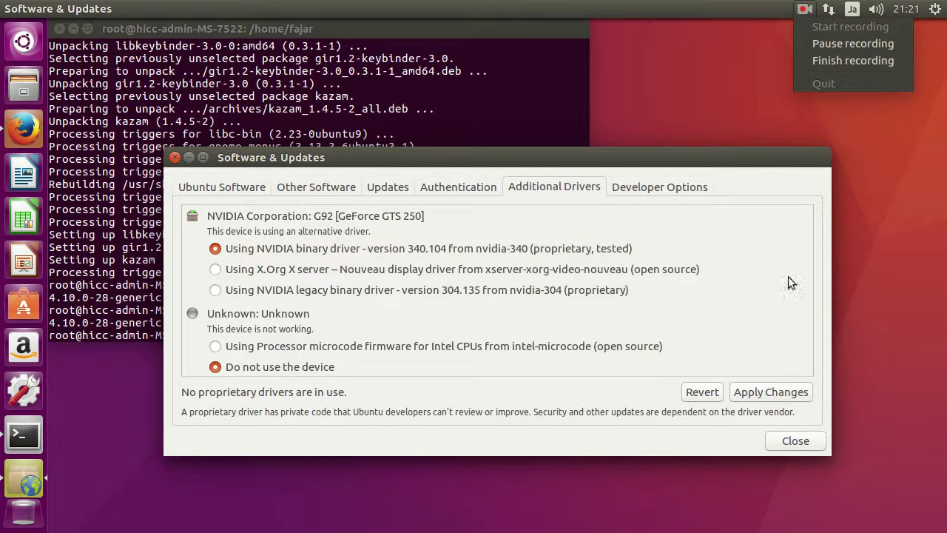
left_click(751, 410)
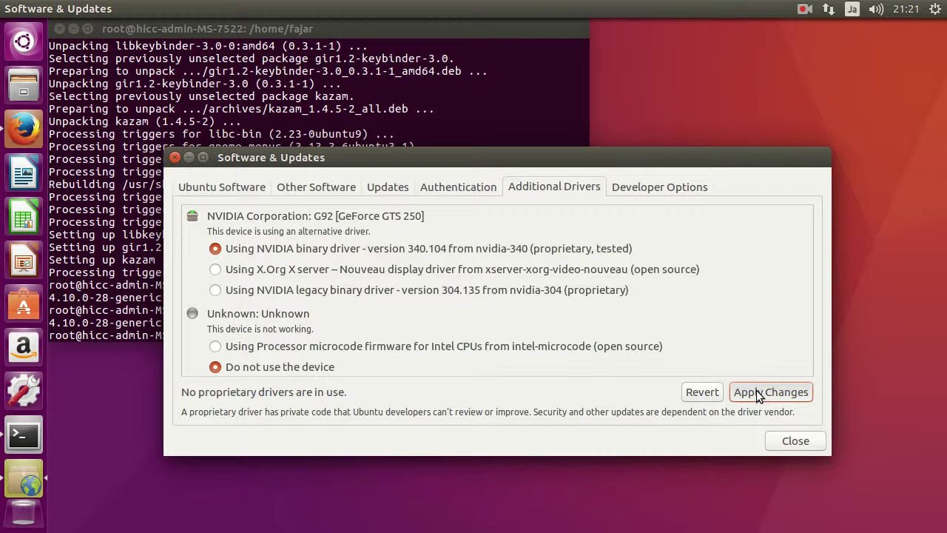
left_click(760, 397)
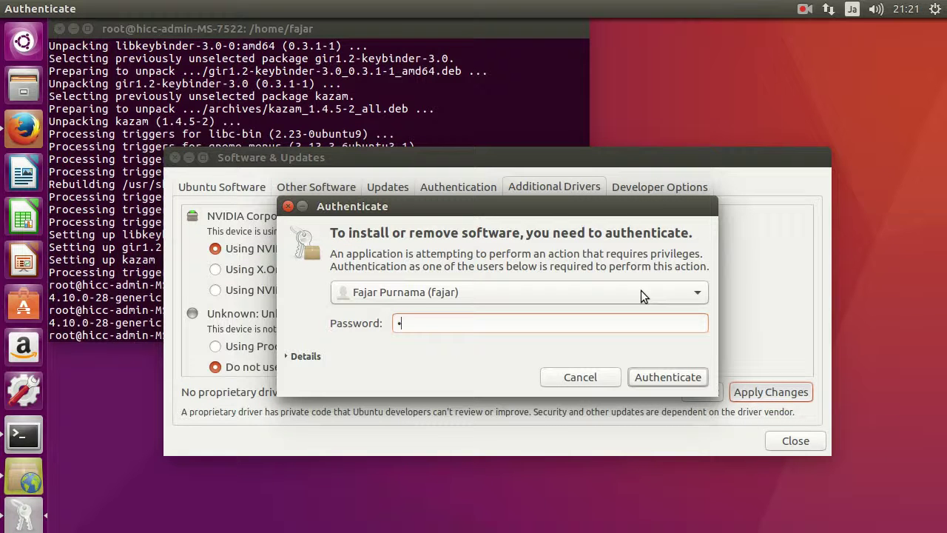
key("Return")
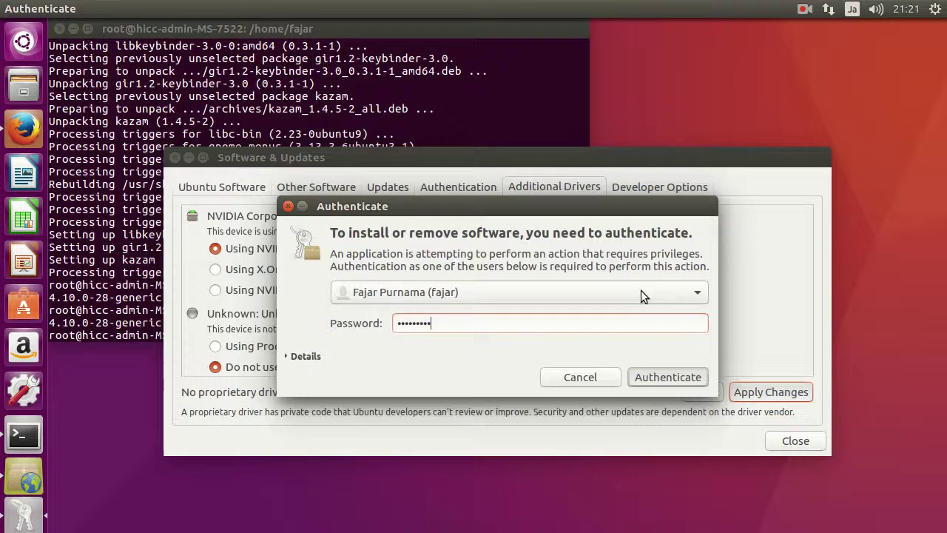
left_click(809, 4)
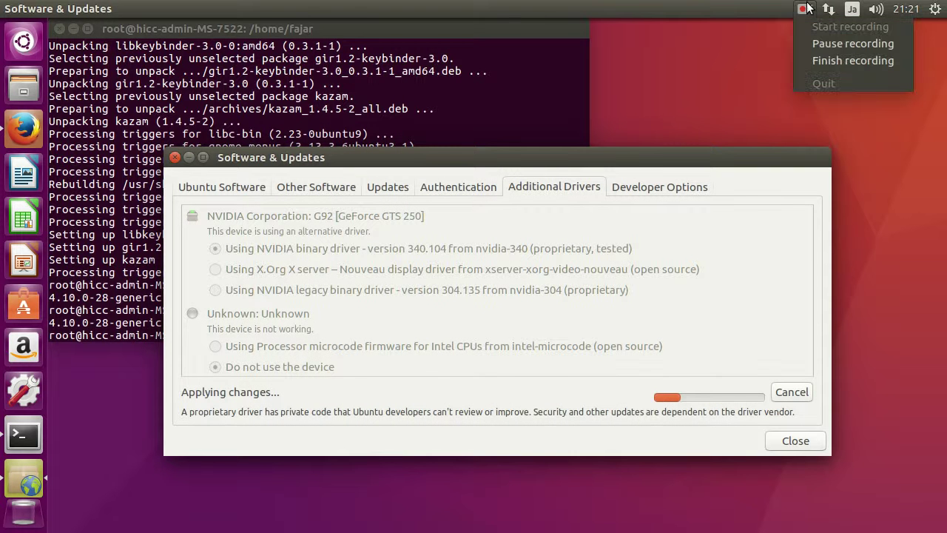
left_click(818, 38)
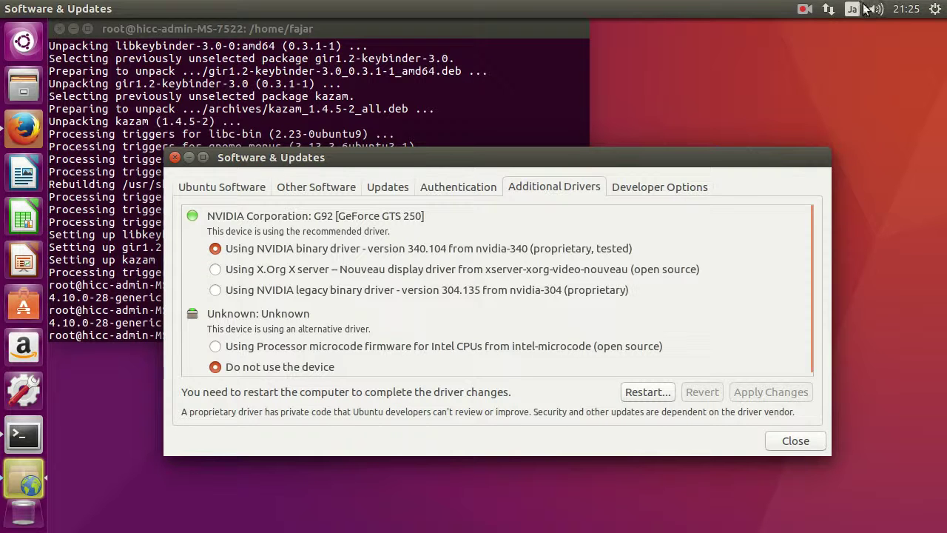
left_click(804, 9)
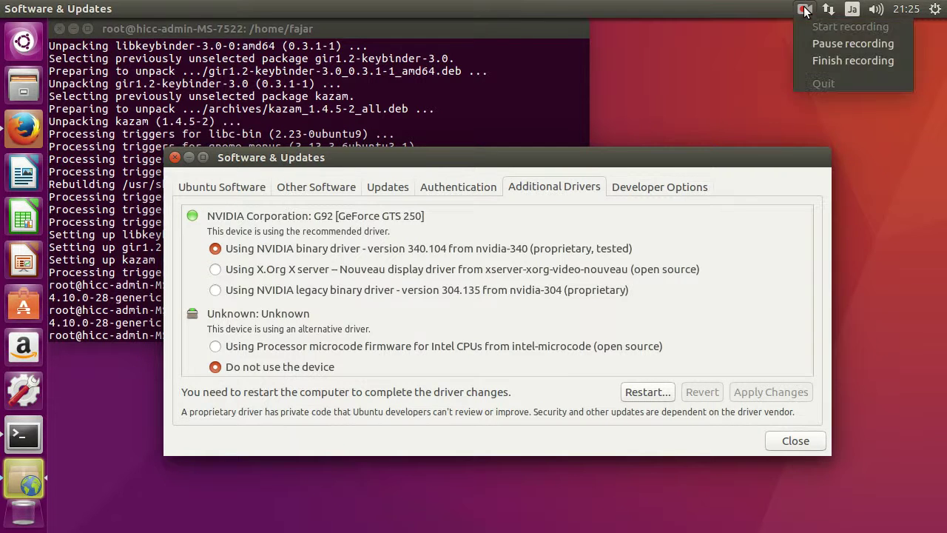
left_click(806, 61)
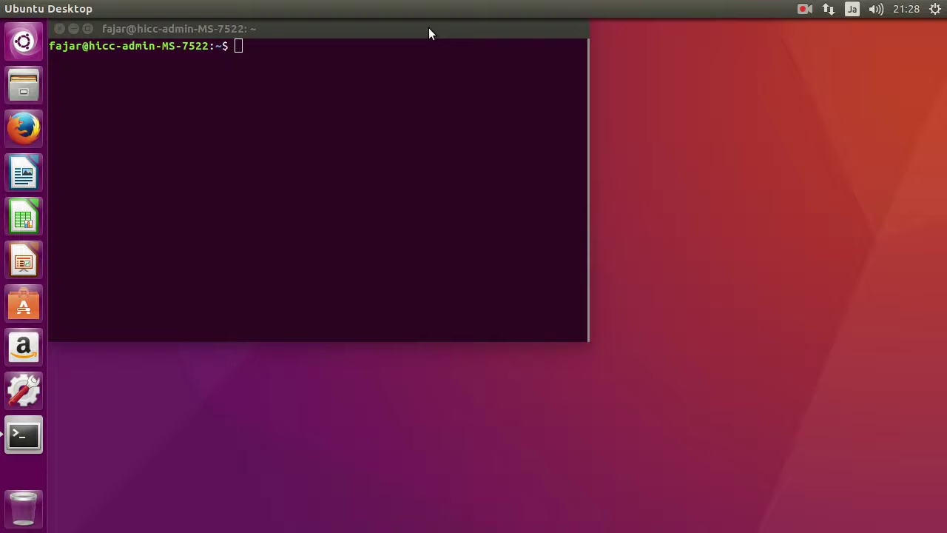
Switch to a root shell with sudo su, entering the account password.
type("su")
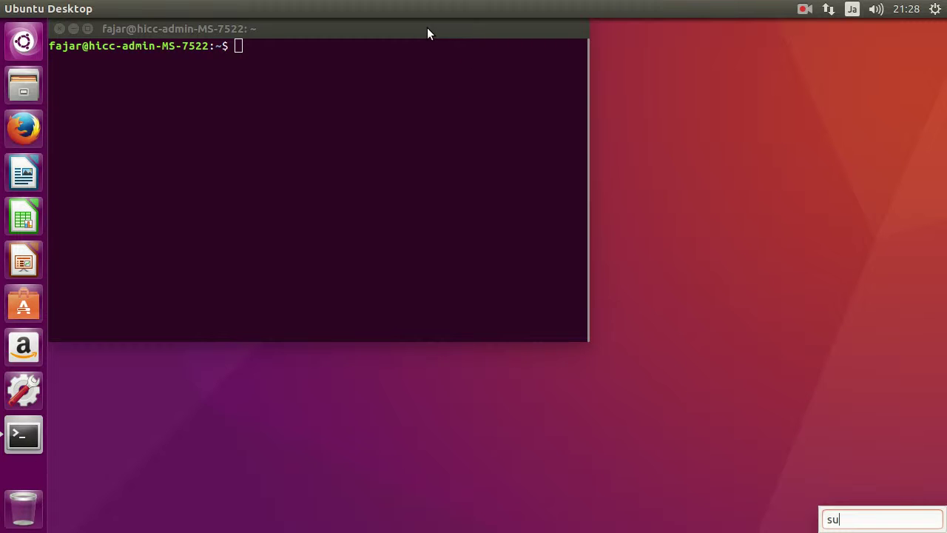
type("d")
left_click_drag(429, 33, 454, 67)
type("sudo su")
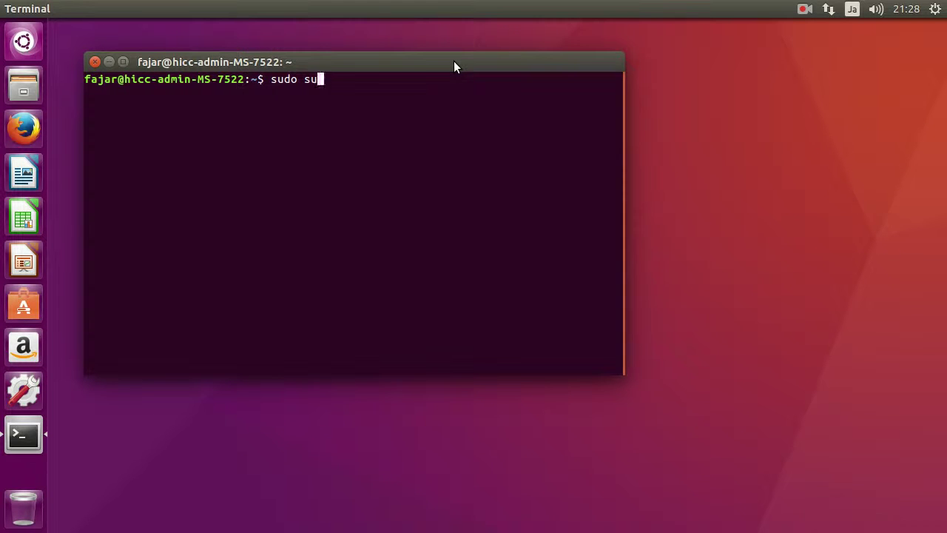
key("Return")
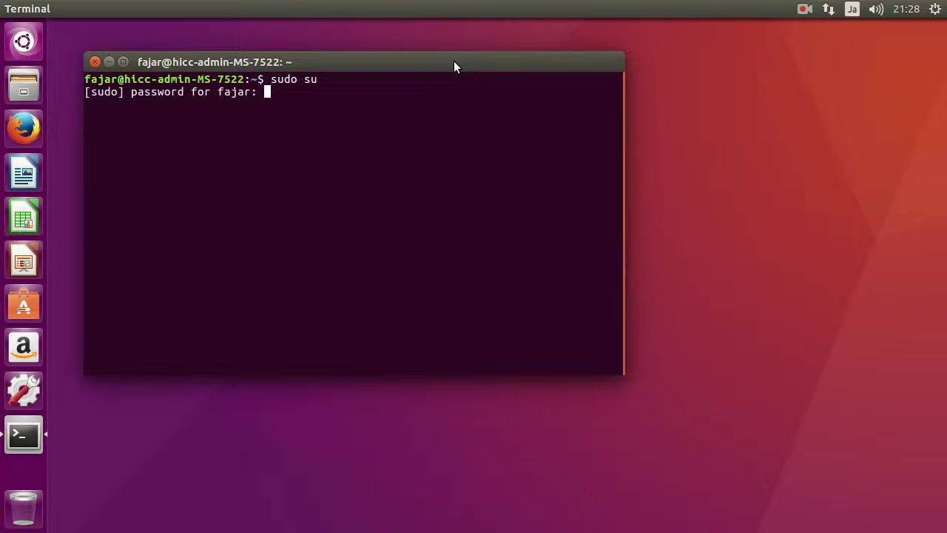
key("Return")
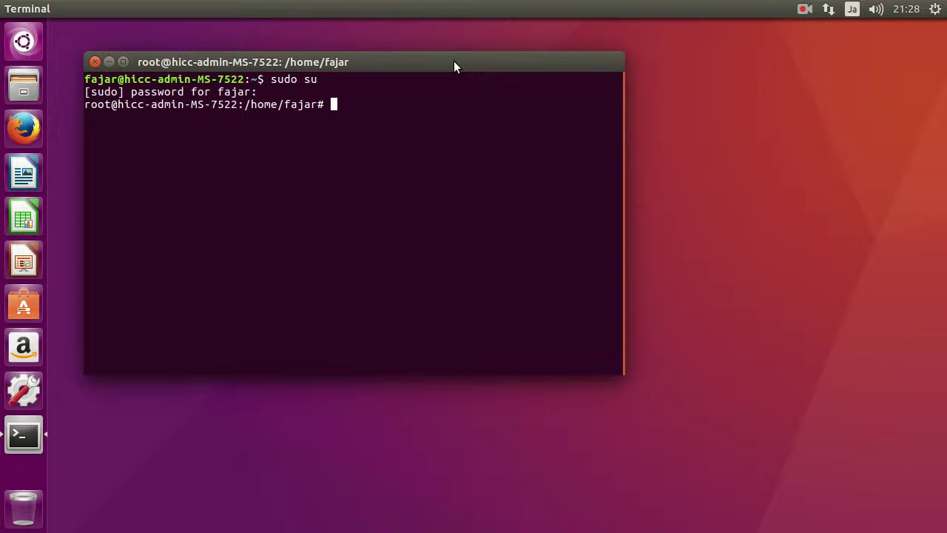
Check the kernel version, then run apt update; apt full-upgrade -y.
type("uname -r")
key("Return")
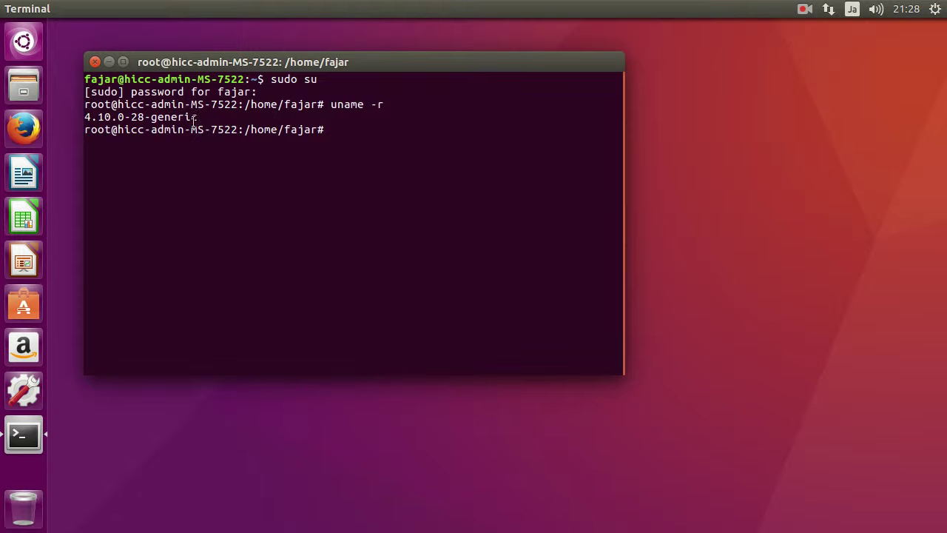
type("apt update; apt")
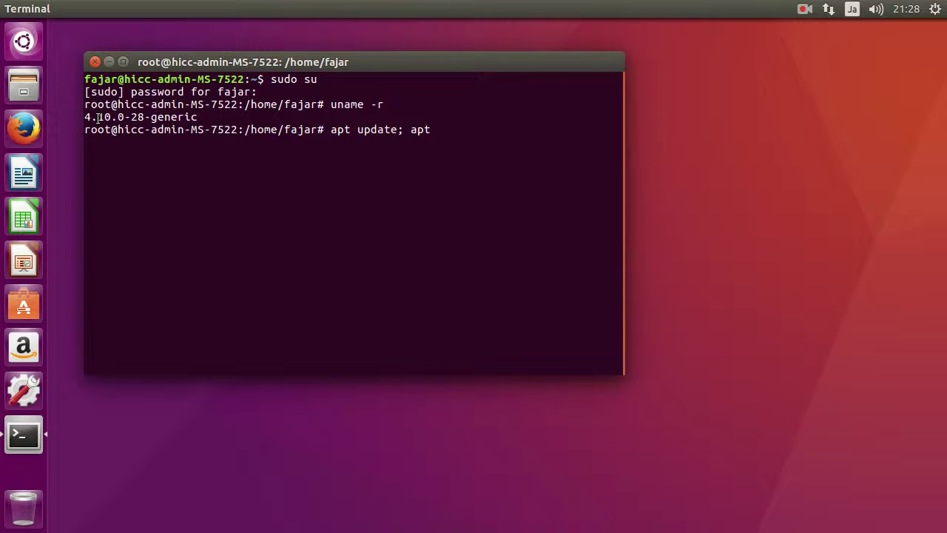
type(" full-upgrade ")
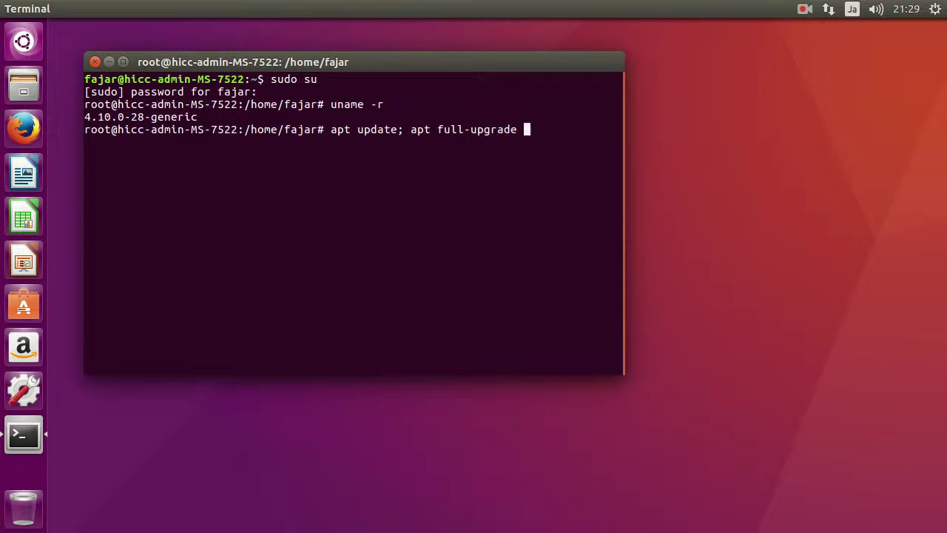
type("-y")
key("Return")
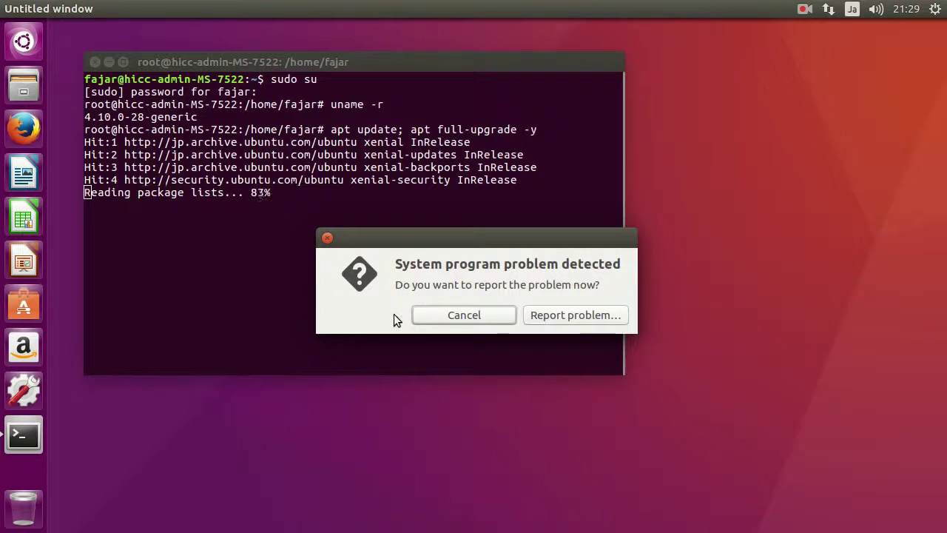
Cancel the problem report, let the upgrade install kernel 4.15.0-45-generic, and review the output.
left_click(430, 313)
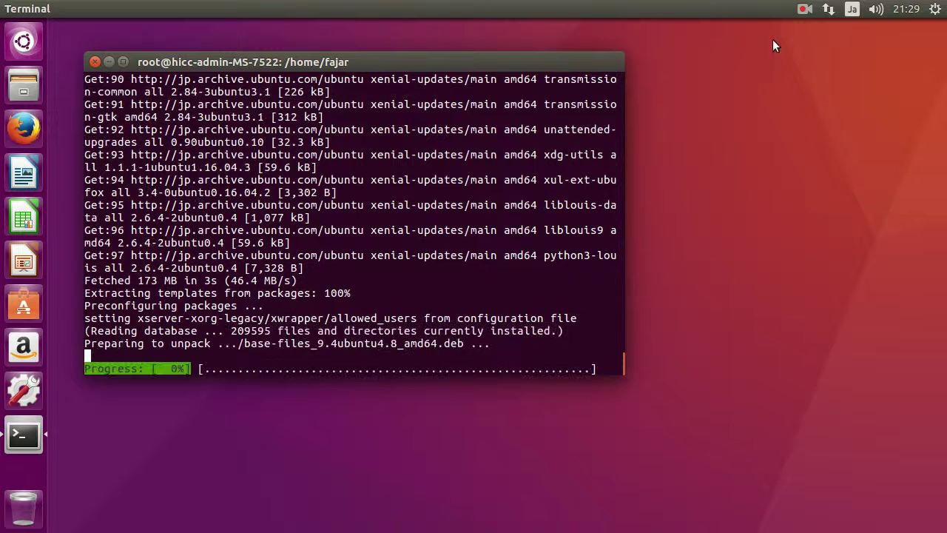
left_click(805, 9)
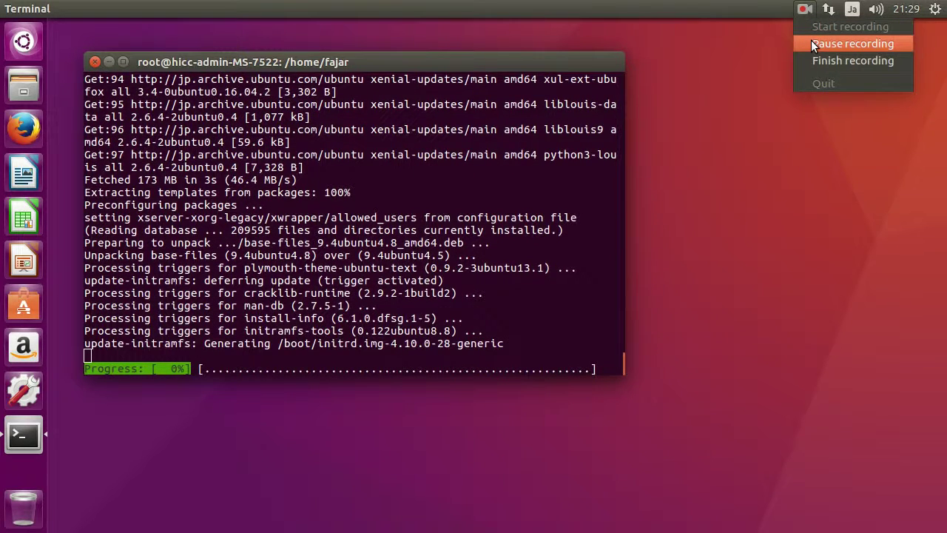
left_click(811, 44)
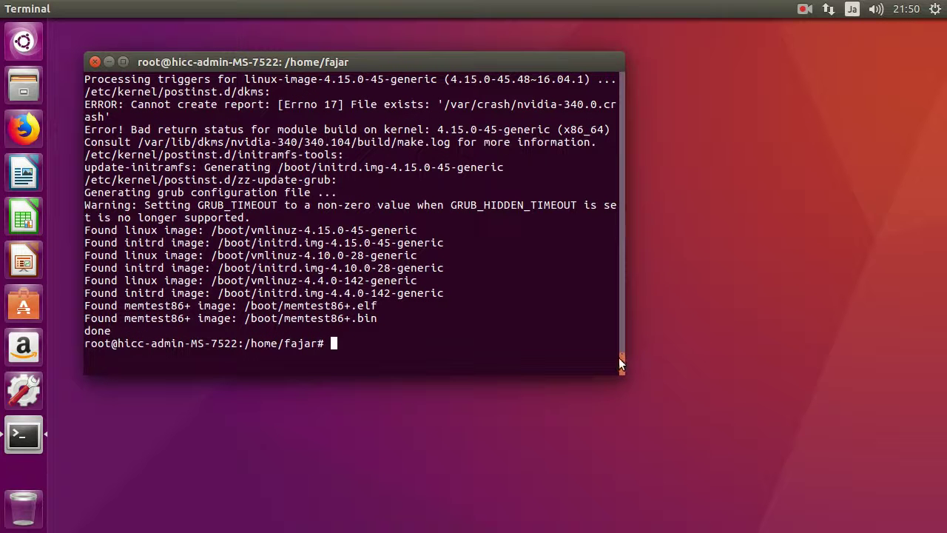
scroll(619, 359, "up", 5)
scroll(619, 360, "down", 5)
scroll(619, 358, "up", 2)
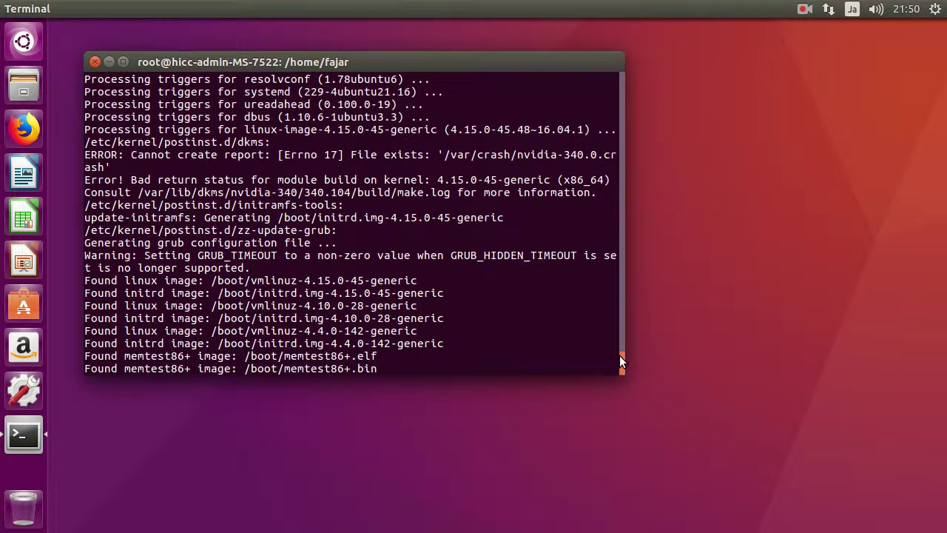
scroll(620, 355, "up", 1)
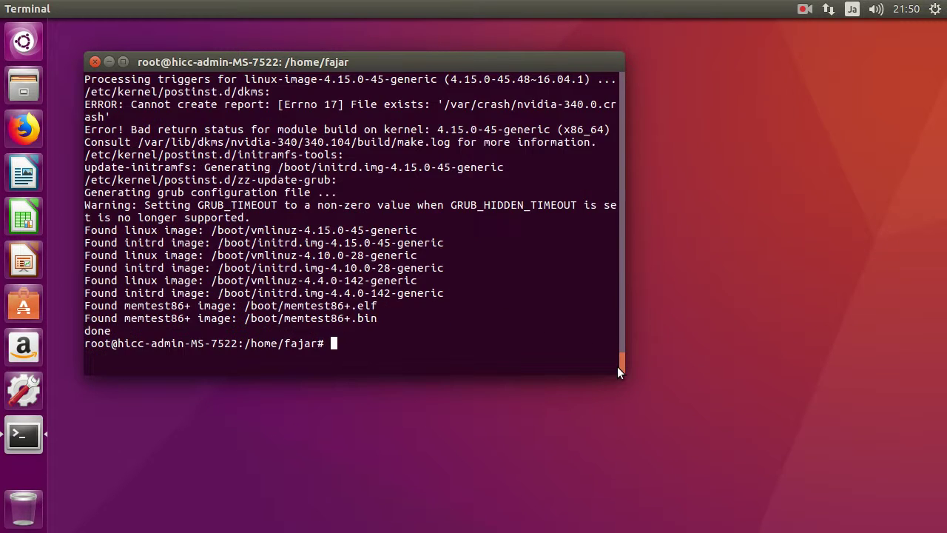
Run apt install build-essential git aptitude and confirm with y.
key("Up")
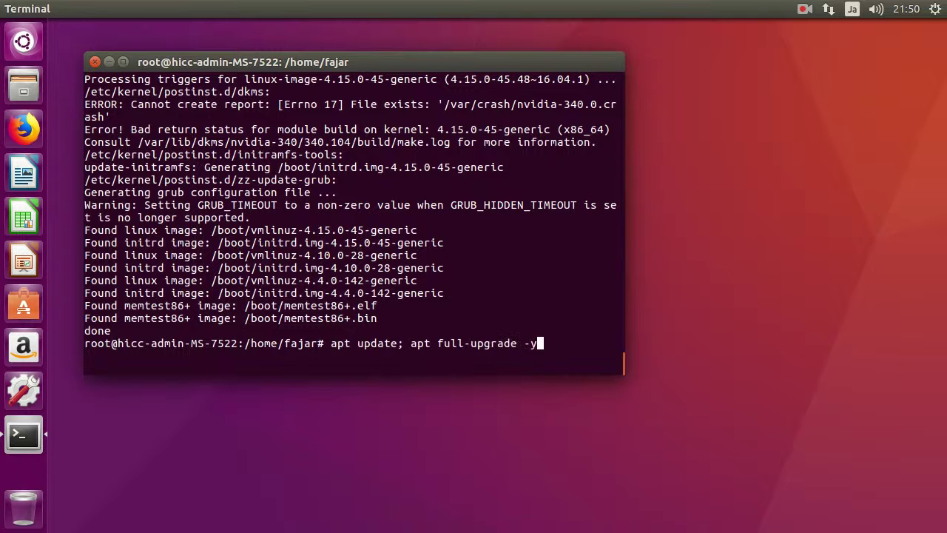
key("Down")
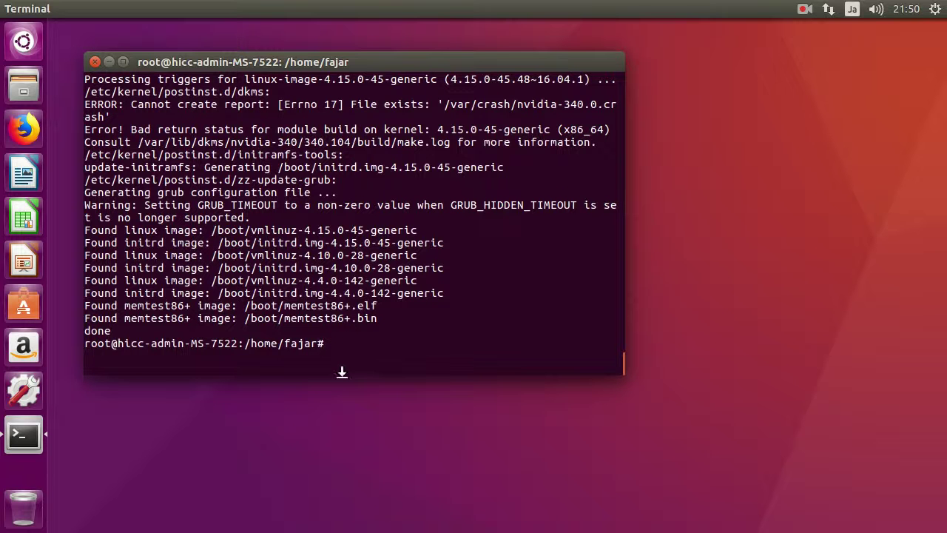
type("apt install build")
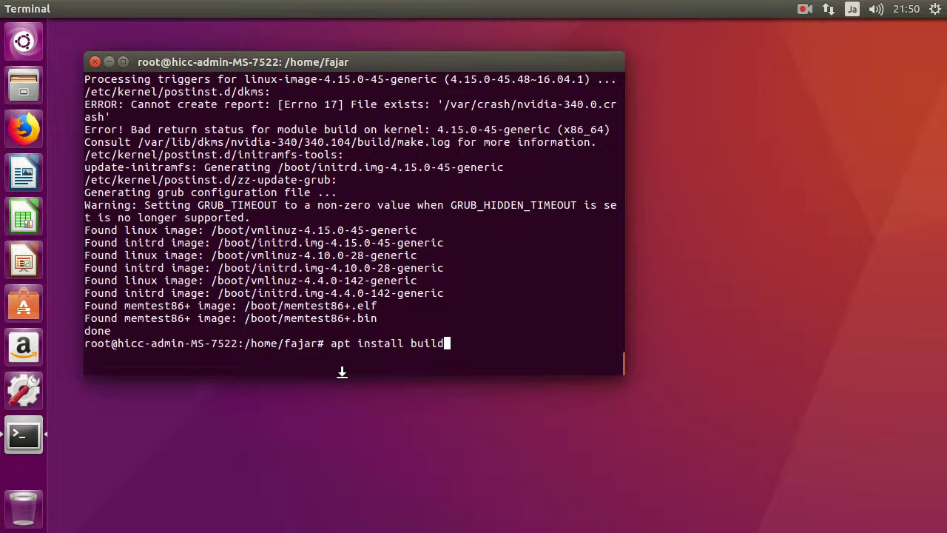
type("-essential;")
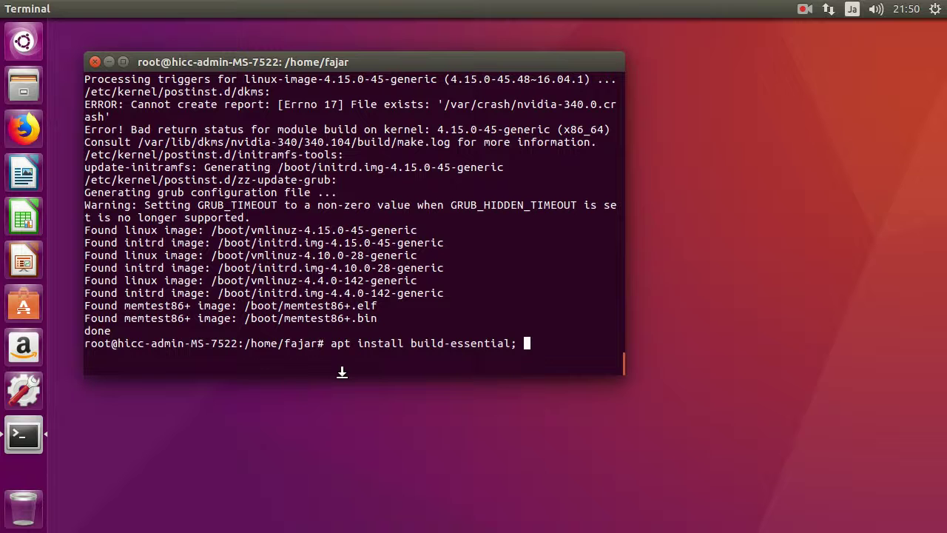
key("BackSpace")
key("BackSpace")
type("git aptitude")
key("Return")
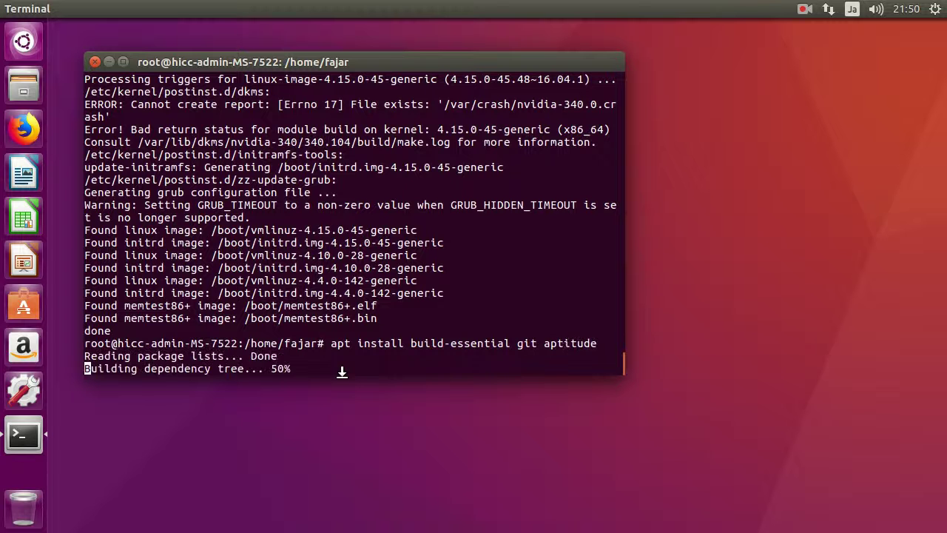
type("y")
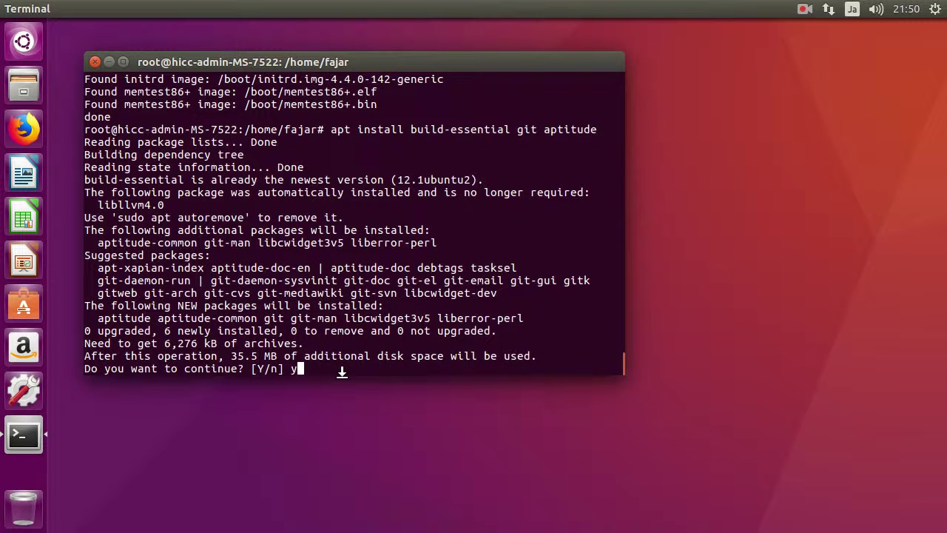
key("Return")
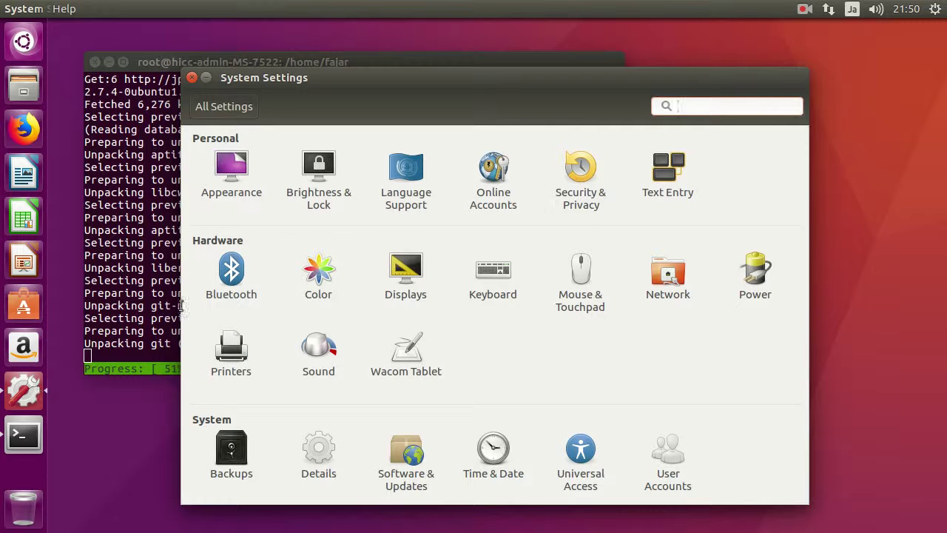
In Brightness & Lock, switch Lock off, keep 'Turn screen off' at 5 minutes, and close settings.
left_click(287, 185)
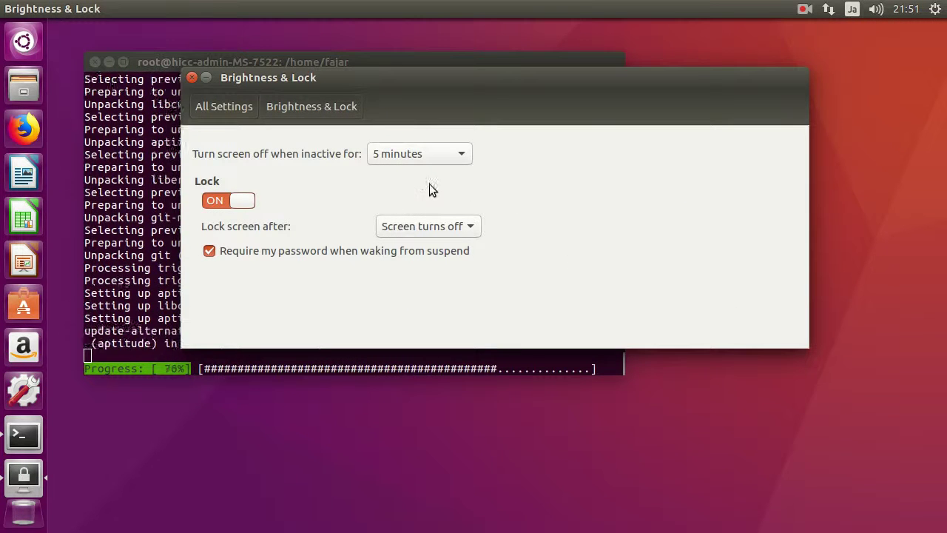
left_click(424, 153)
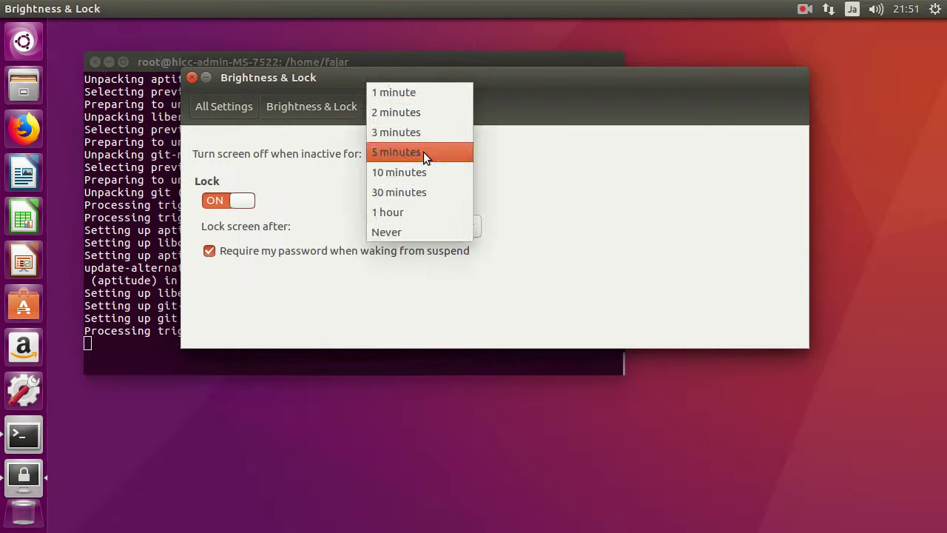
left_click(252, 210)
left_click(248, 209)
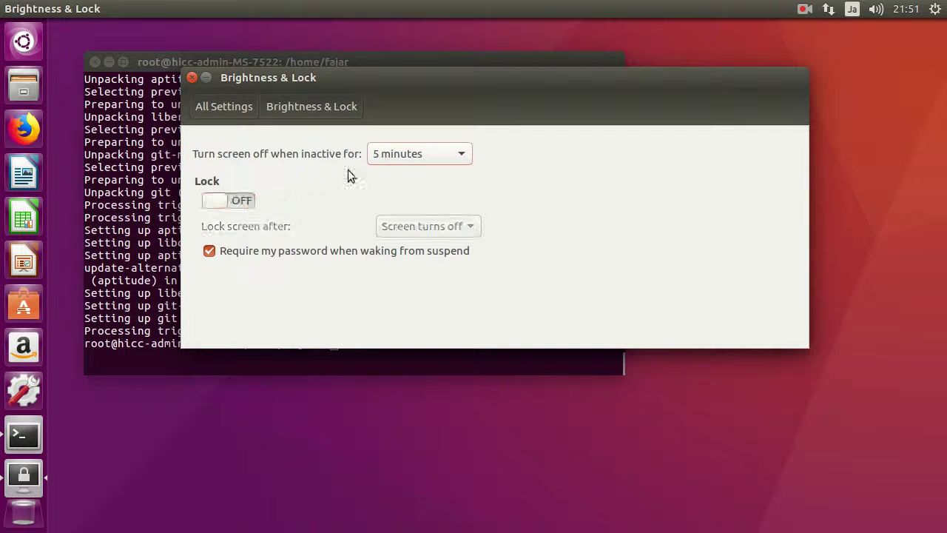
left_click(426, 152)
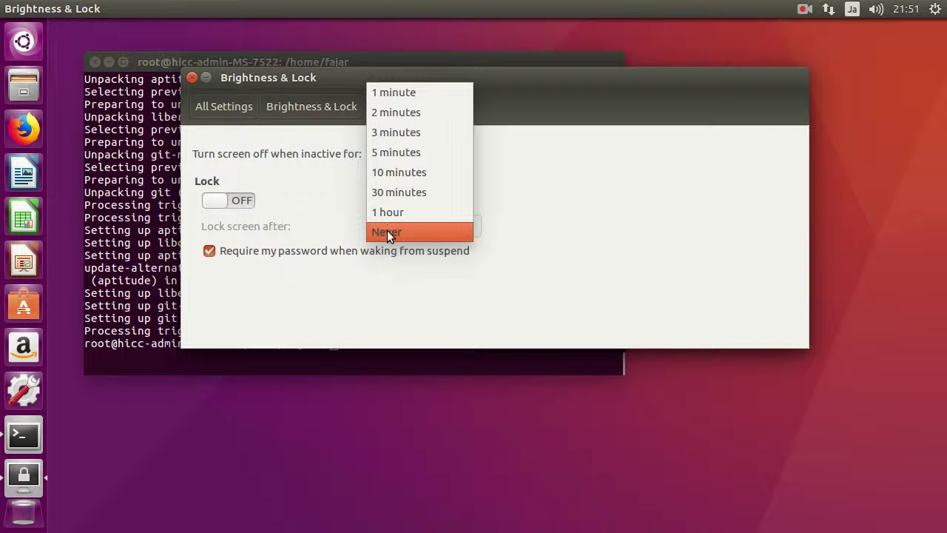
left_click(393, 157)
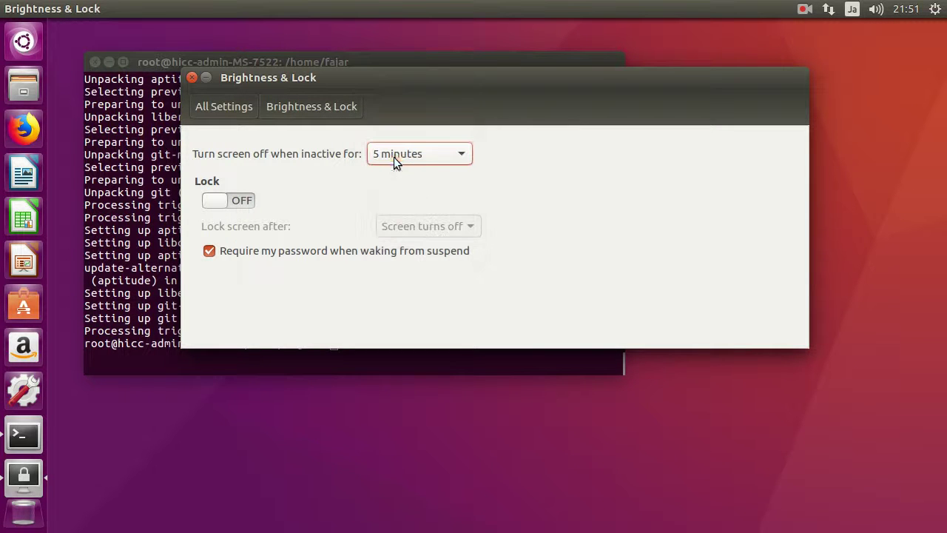
left_click(192, 77)
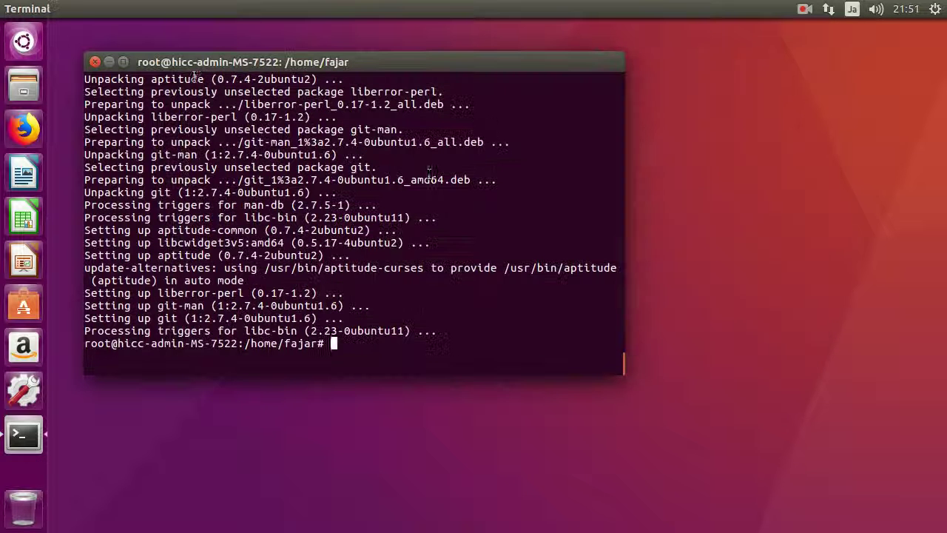
left_click(802, 9)
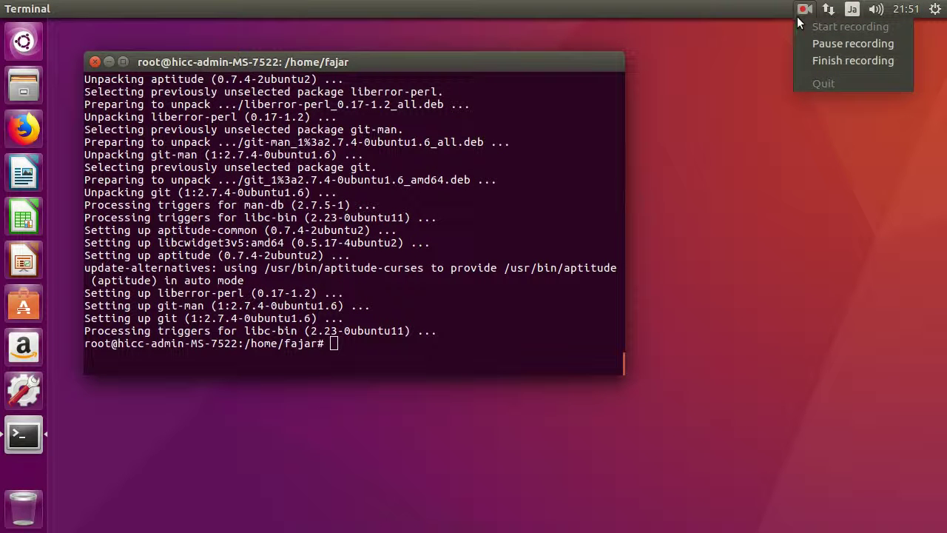